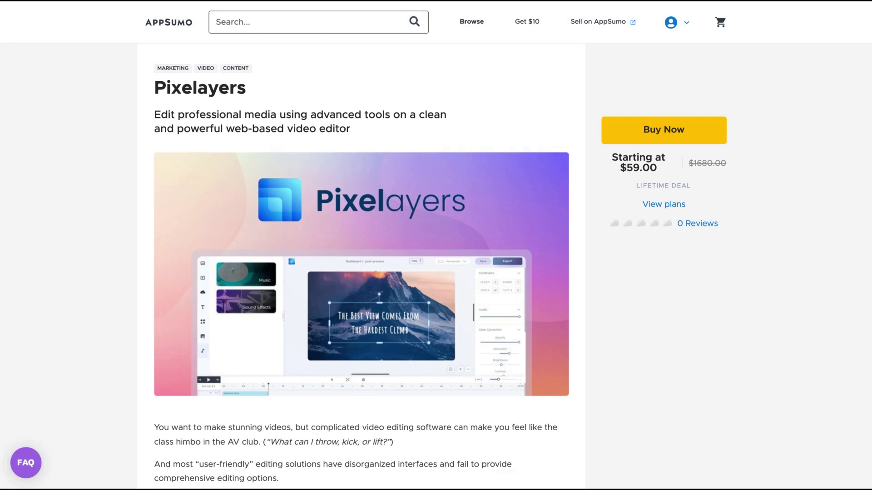
scroll(504, 192, "down", 5)
scroll(504, 192, "down", 1)
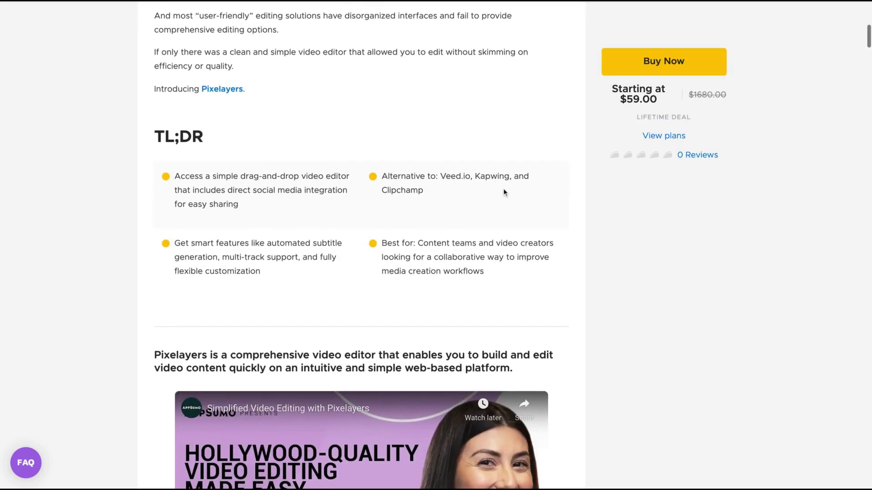
scroll(505, 193, "down", 1)
scroll(504, 192, "down", 1)
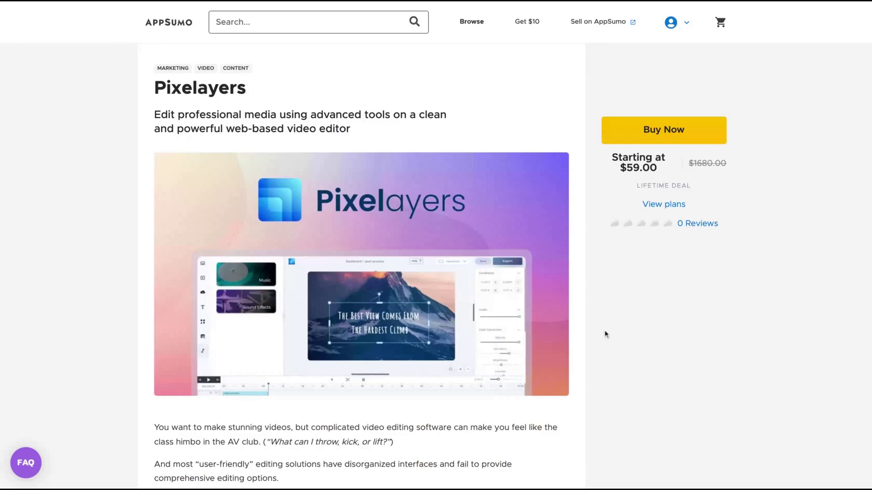
scroll(605, 333, "down", 10)
scroll(604, 334, "down", 3)
scroll(605, 334, "down", 8)
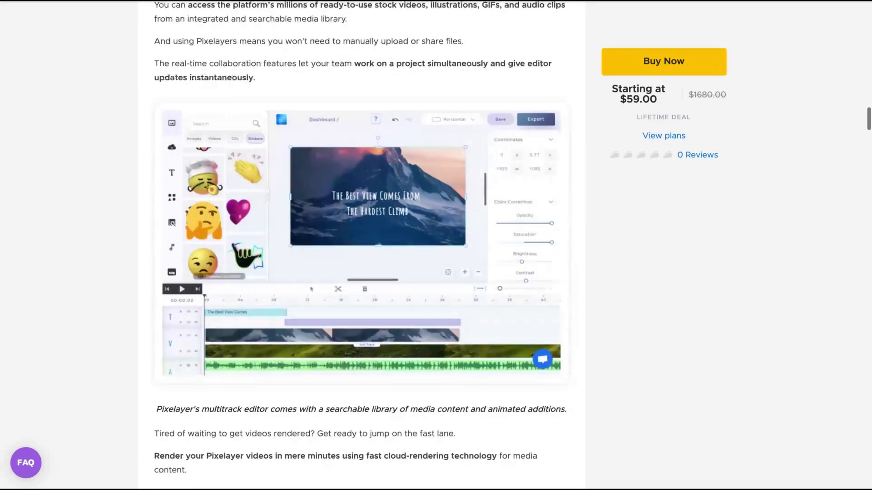
scroll(362, 247, "down", 2)
scroll(363, 247, "down", 8)
scroll(363, 247, "down", 1)
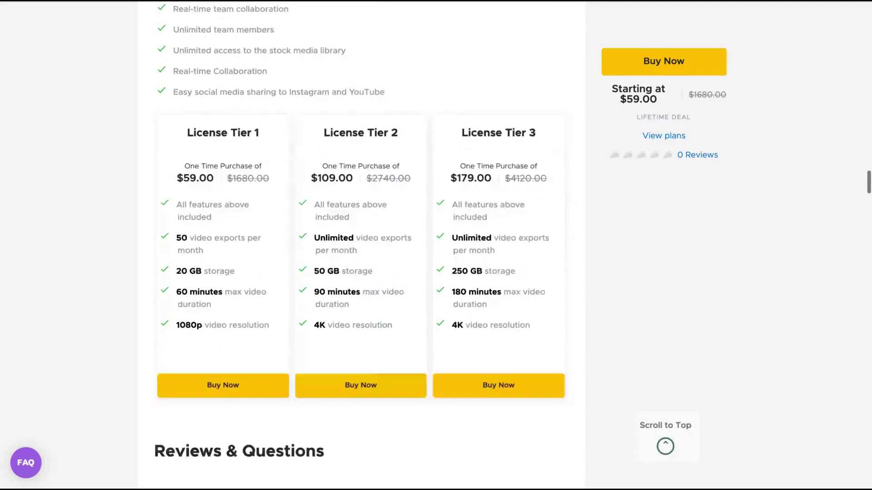
scroll(445, 251, "down", 1)
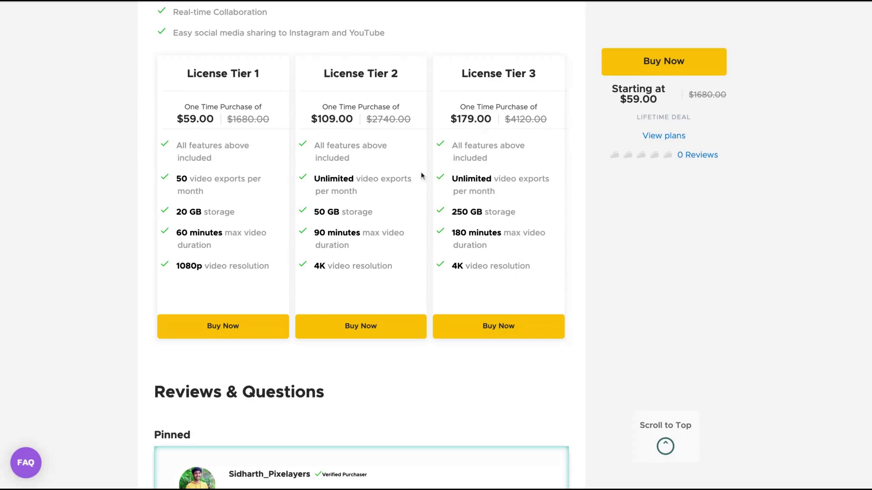
scroll(422, 176, "up", 5)
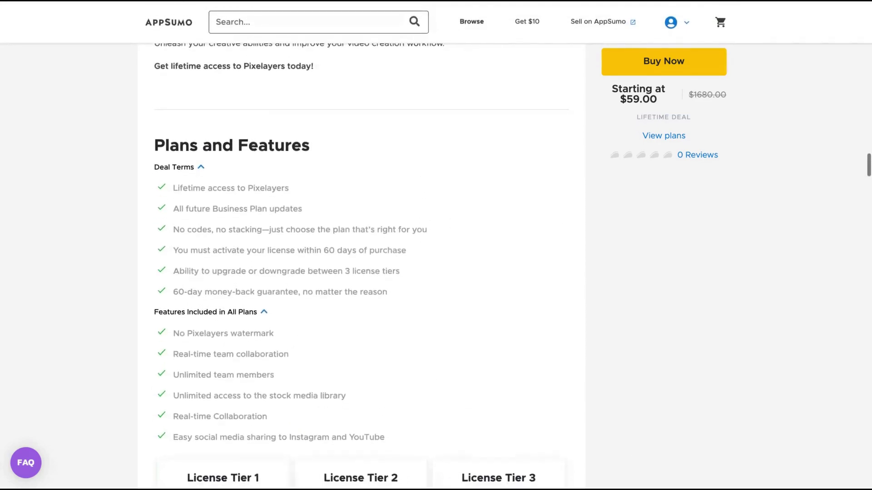
scroll(362, 245, "down", 1)
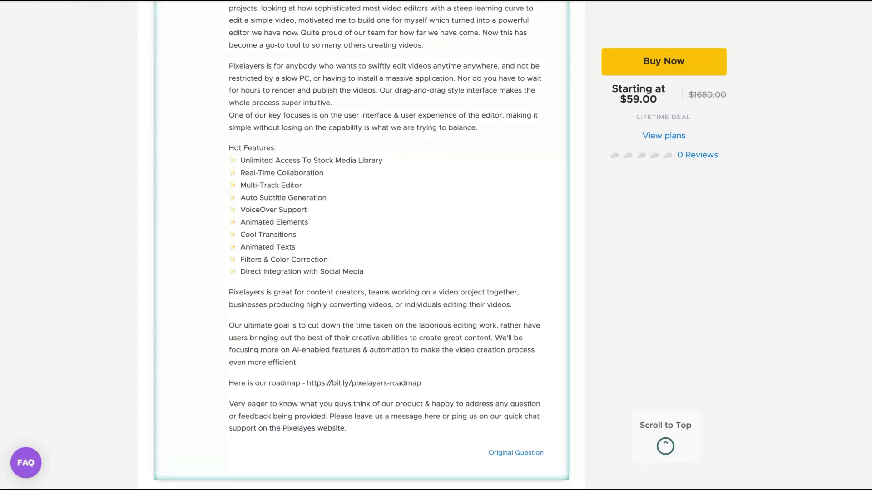
scroll(417, 276, "down", 3)
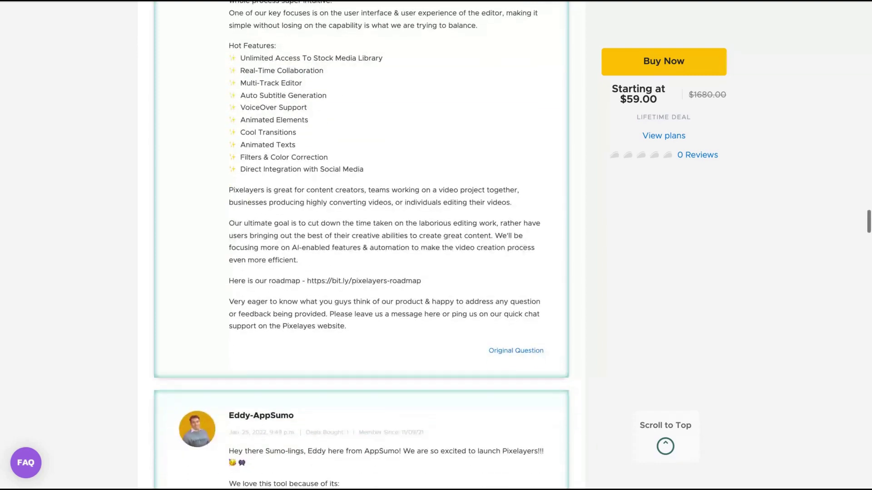
Highlight just the roadmap URL in the founder's pinned Pixelayers post
triple_click(420, 277)
key("ctrl+shift+Right")
key("ctrl+shift+Right")
key("ctrl+shift+Right")
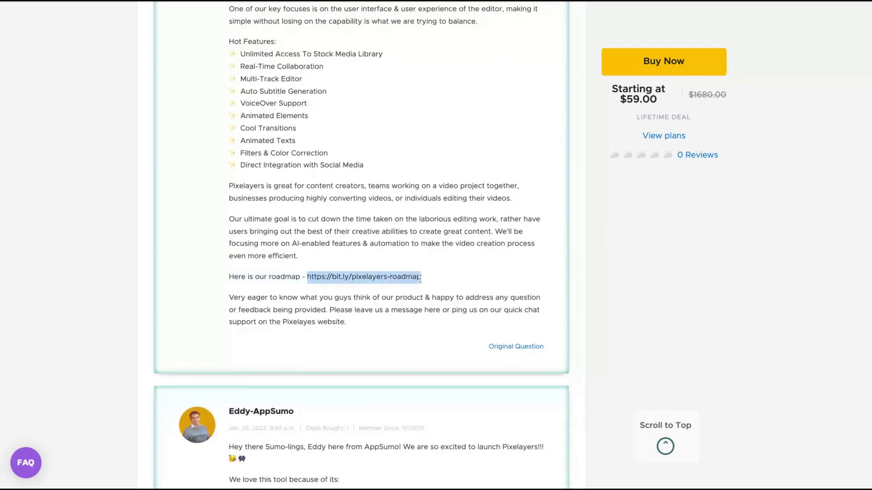
Load the Pixelayers Roadmap Notion board from the copied bit.ly link
left_click(274, 4)
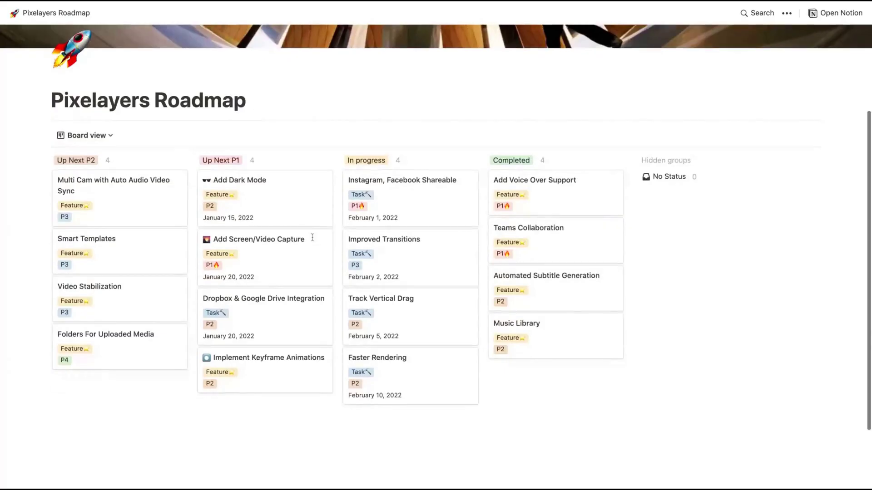
scroll(333, 230, "down", 1)
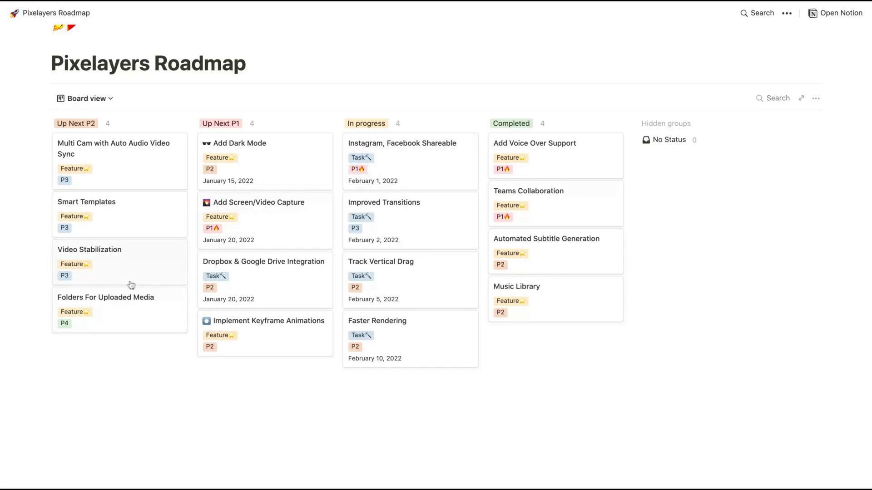
scroll(130, 286, "down", 1)
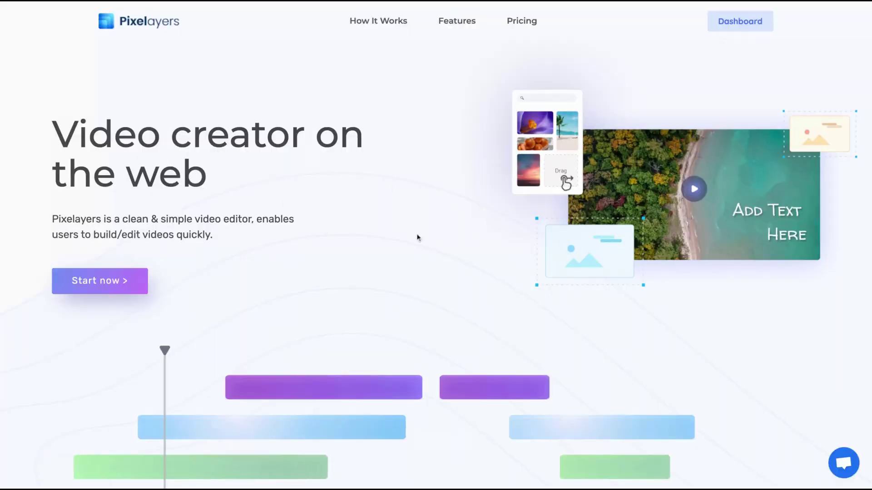
scroll(407, 305, "down", 2)
scroll(406, 306, "down", 5)
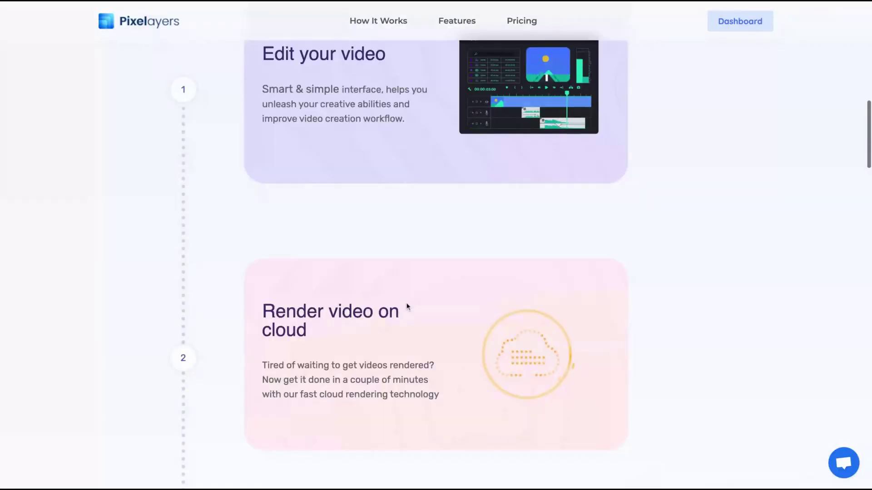
scroll(407, 307, "down", 5)
scroll(407, 306, "down", 5)
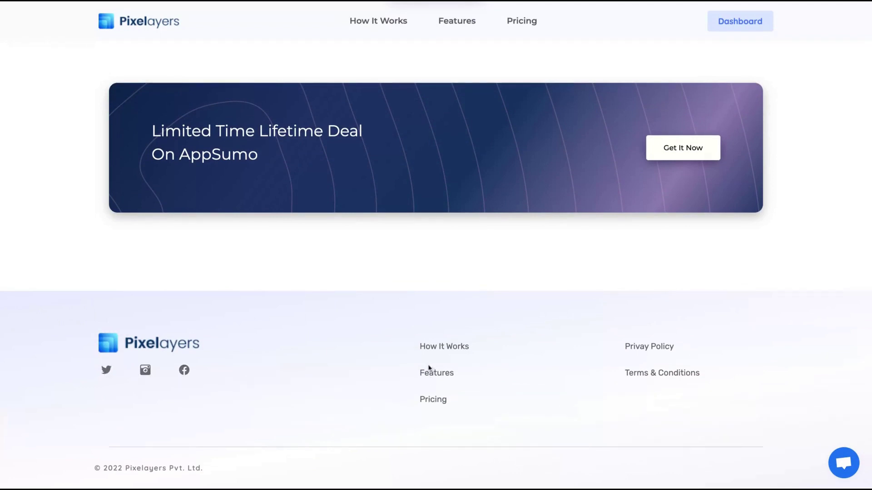
scroll(580, 345, "up", 15)
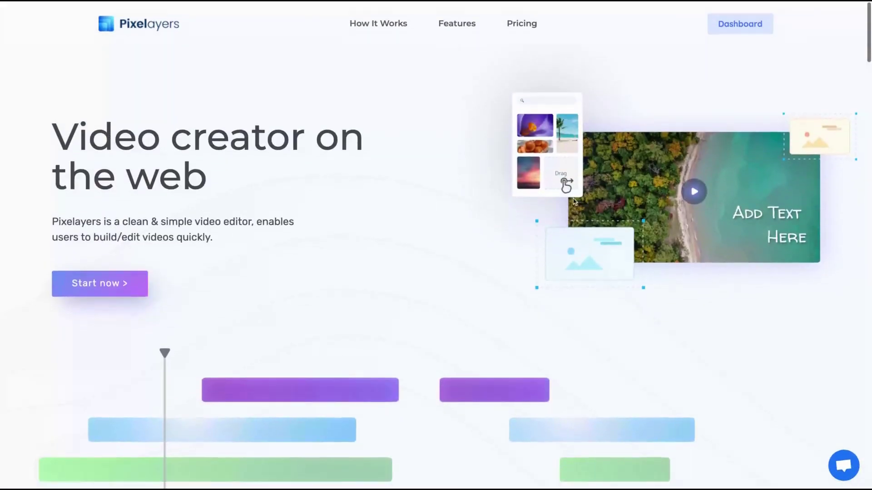
Check the account and Tier 2 billing, then open the Narcisistas Não Assumem Responsabilidades project
left_click(729, 28)
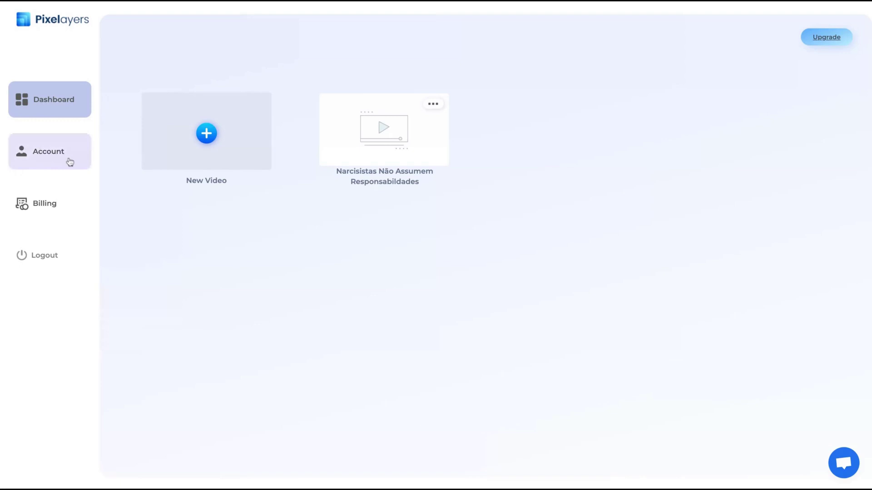
left_click(51, 152)
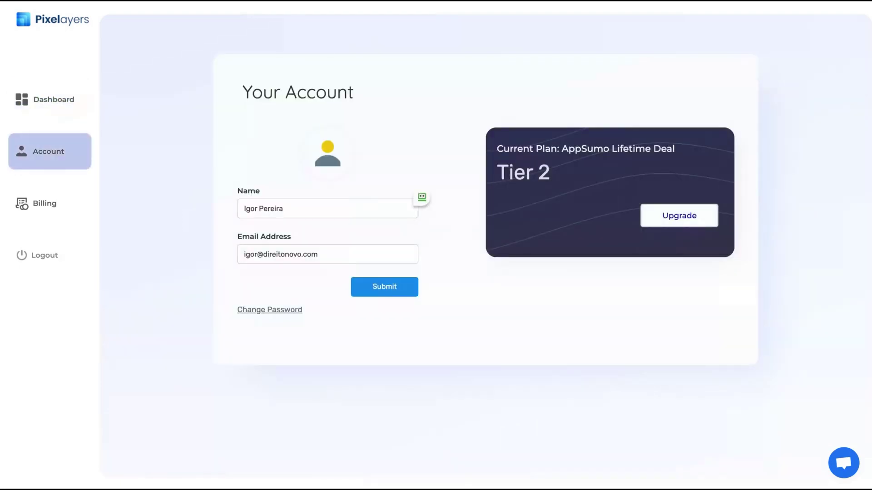
left_click(48, 203)
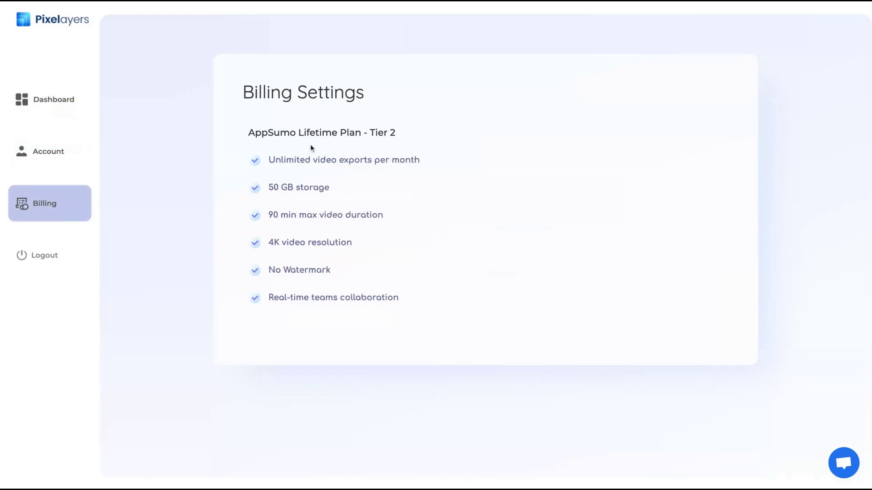
left_click(48, 109)
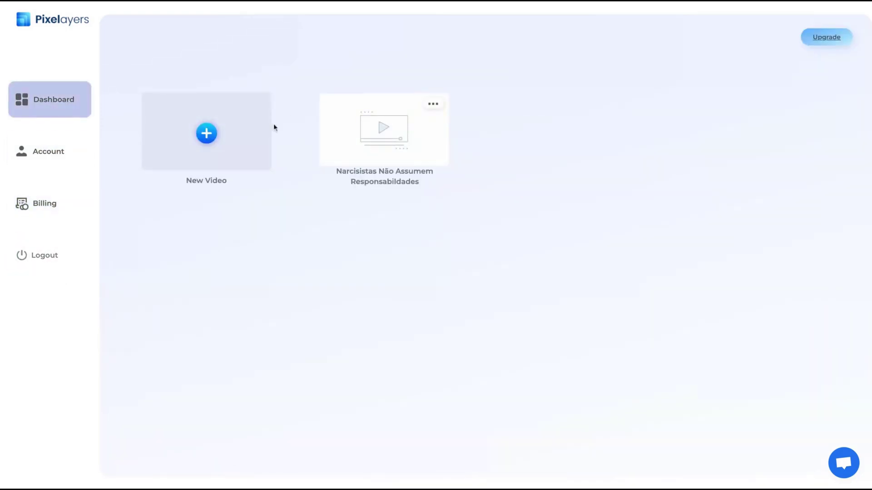
left_click(384, 130)
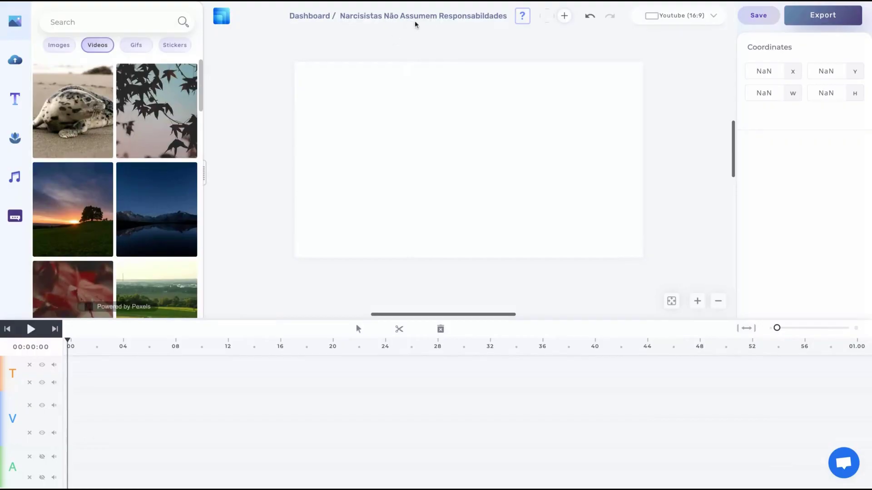
Edit the project title, list the Youtube (16:9) aspect-ratio presets, and glance at upload options
left_click(409, 16)
left_click(686, 21)
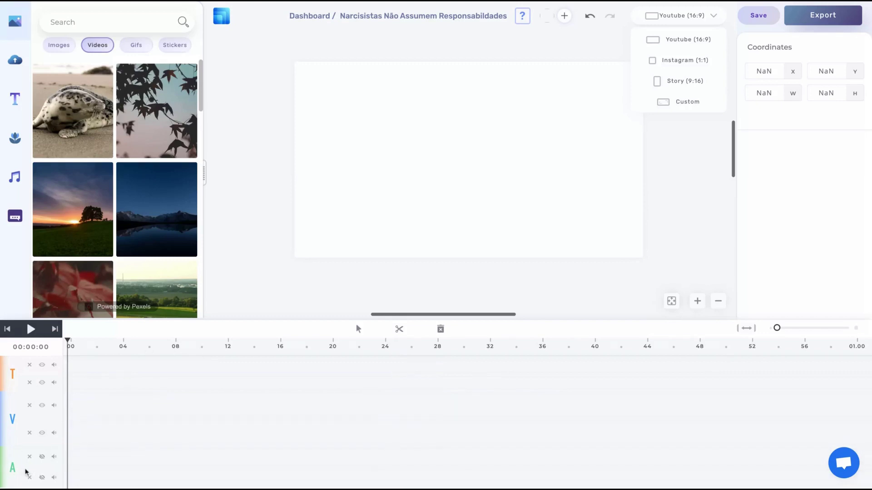
left_click(15, 63)
left_click(13, 27)
mouse_move(156, 111)
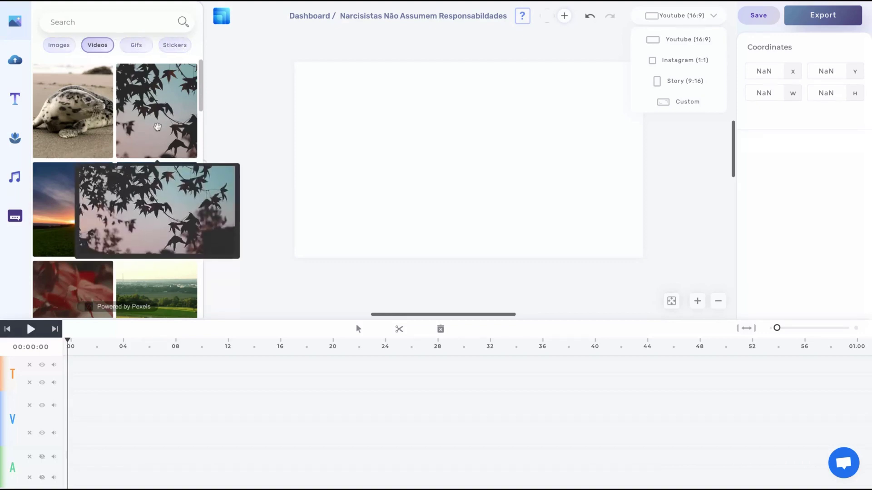
scroll(118, 175, "down", 2)
scroll(118, 176, "down", 3)
scroll(130, 174, "down", 4)
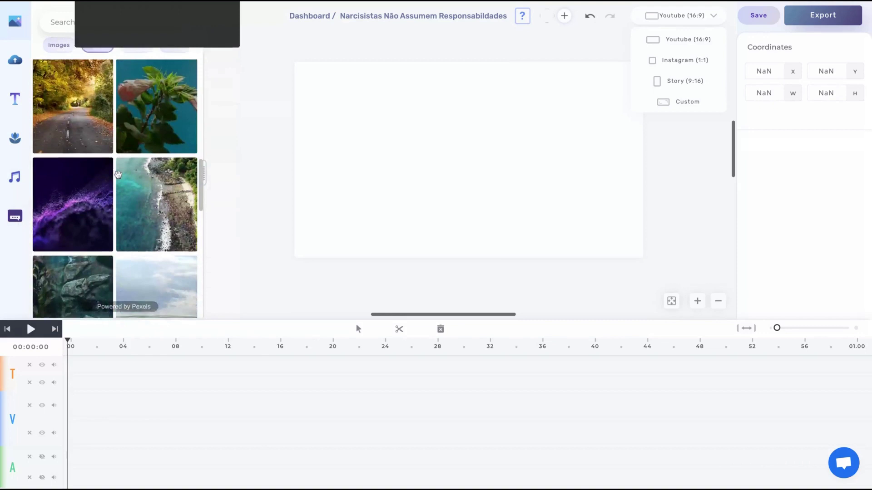
scroll(152, 173, "down", 3)
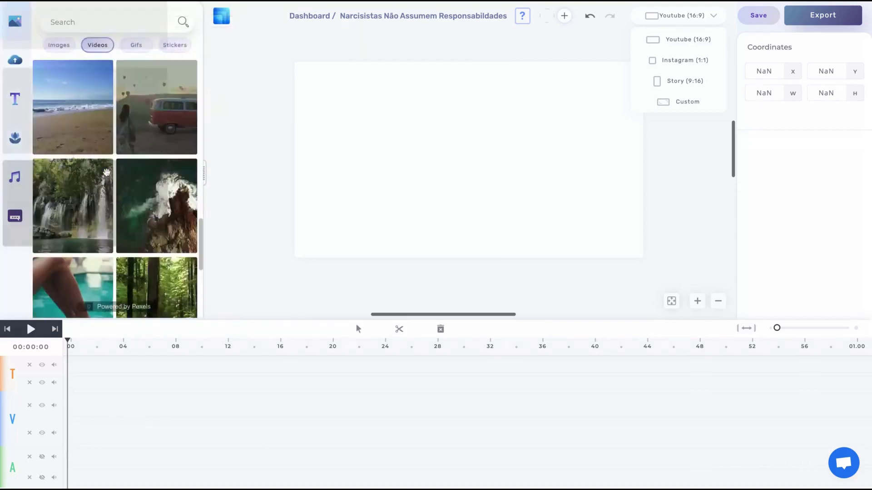
scroll(129, 173, "down", 1)
scroll(106, 173, "down", 3)
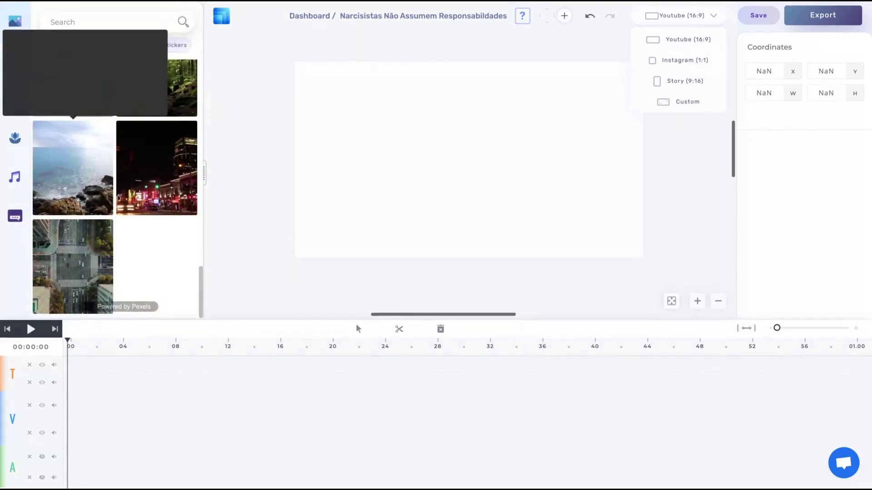
scroll(107, 174, "up", 5)
scroll(107, 173, "up", 3)
Browse the animated Text title styles, then the Elements sticker library
left_click(16, 100)
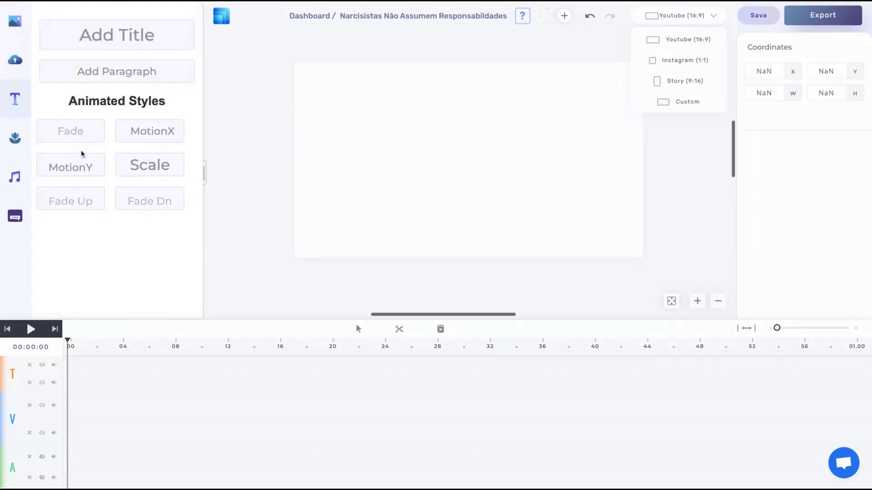
left_click(15, 138)
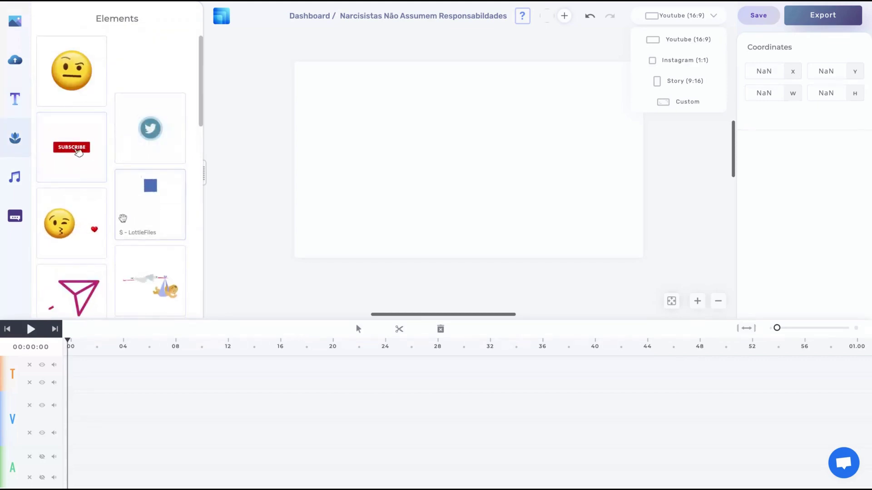
scroll(123, 218, "down", 1)
scroll(122, 218, "down", 2)
scroll(123, 218, "down", 1)
scroll(122, 217, "down", 1)
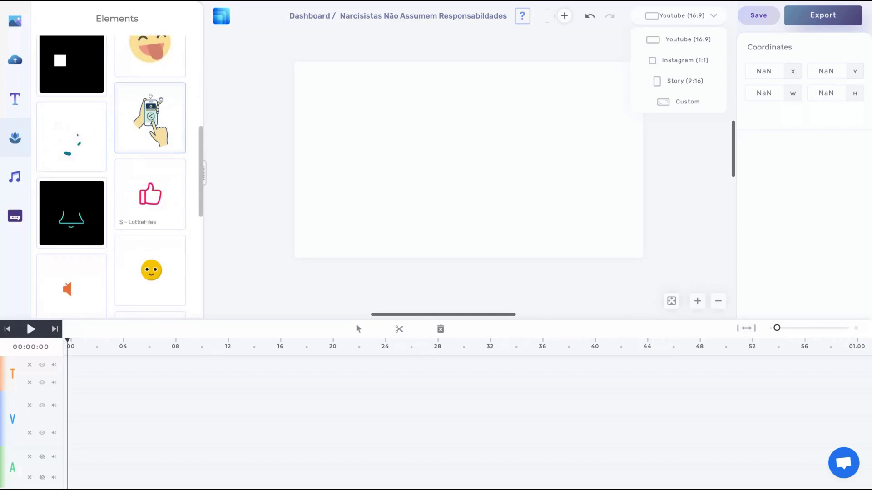
scroll(124, 218, "down", 1)
scroll(111, 177, "down", 1)
scroll(112, 177, "down", 2)
scroll(112, 177, "down", 2)
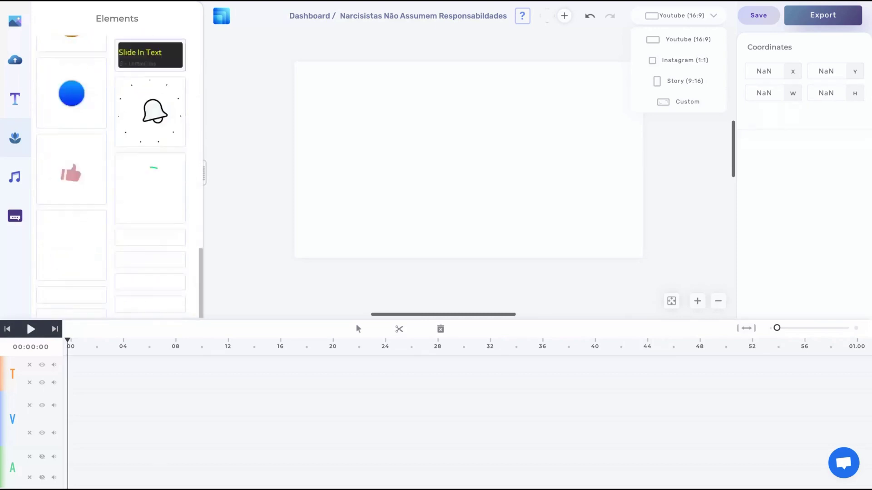
scroll(111, 177, "down", 1)
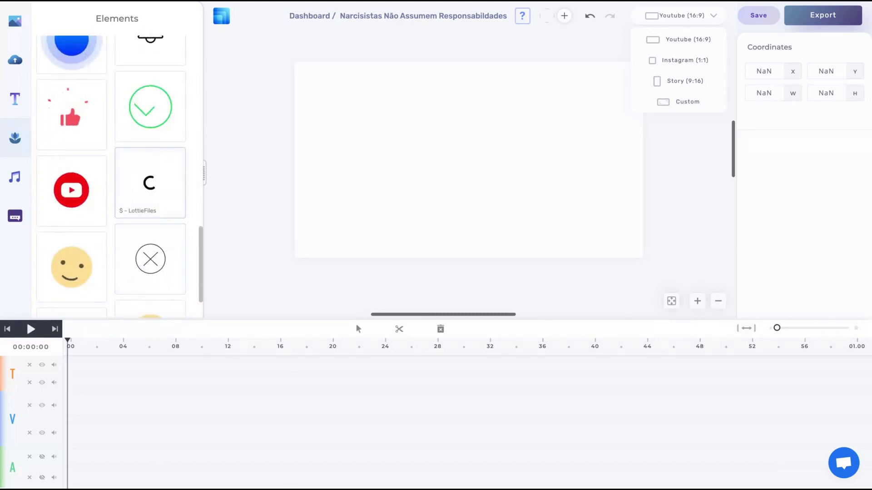
scroll(116, 170, "up", 2)
scroll(116, 171, "up", 3)
scroll(116, 171, "up", 3)
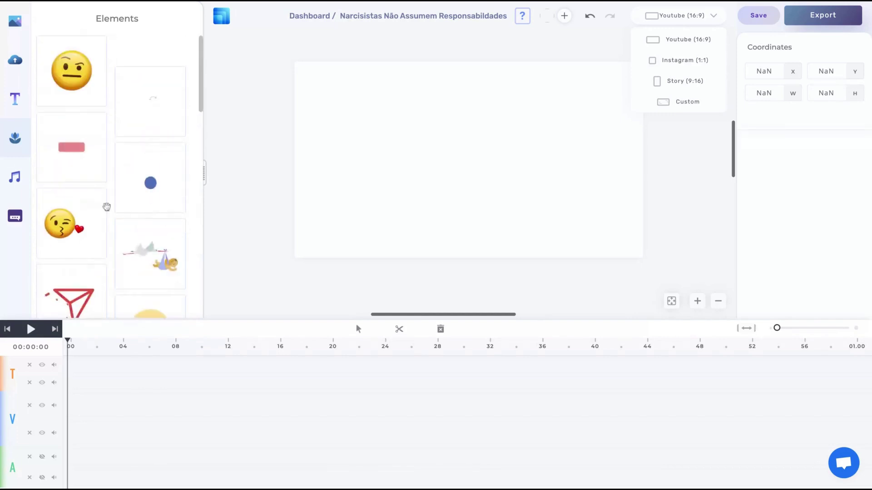
Preview the Beautiful Dream stock music track
left_click(14, 177)
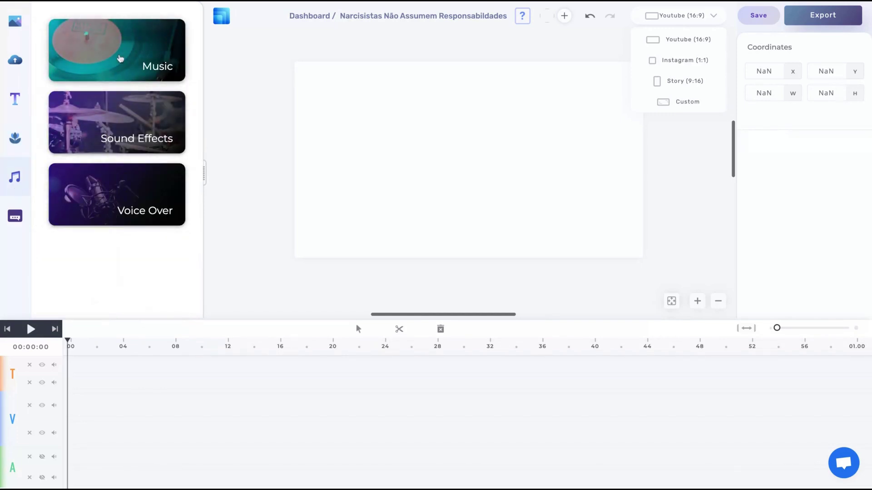
left_click(119, 59)
left_click(48, 116)
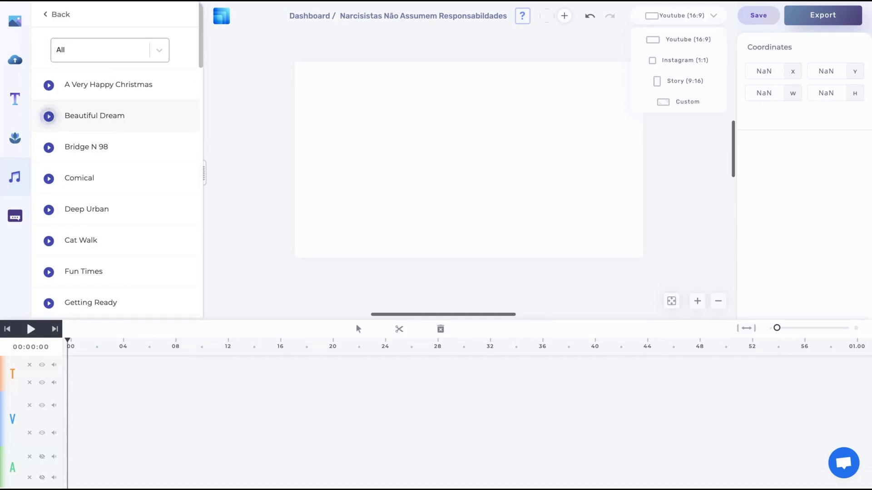
left_click(15, 139)
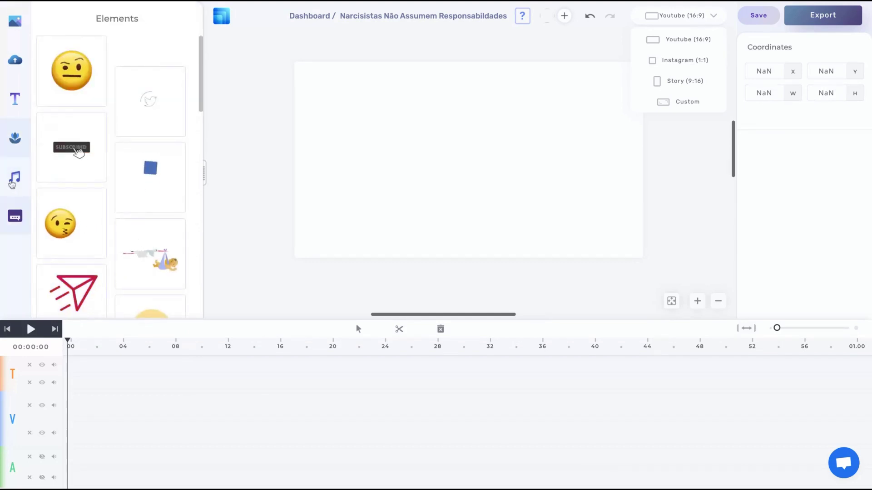
Preview the Classic Melodic Clock Strike sound effect and show the subtitle generator
left_click(15, 177)
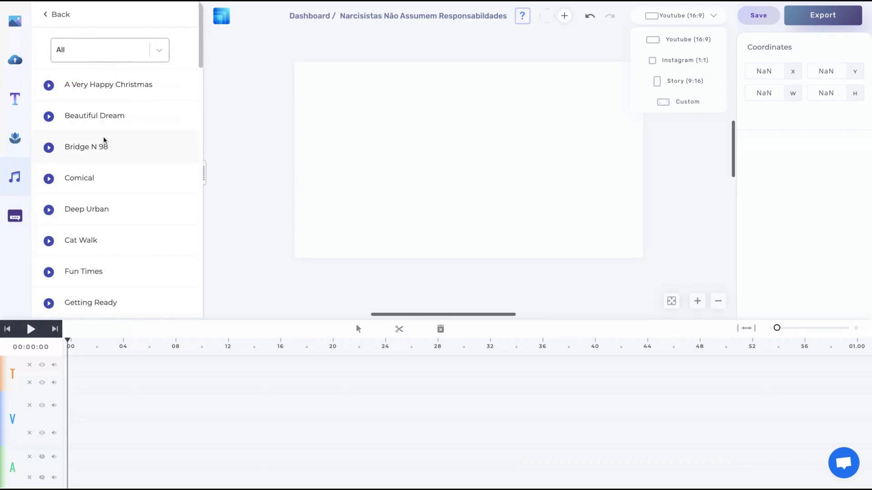
left_click(54, 14)
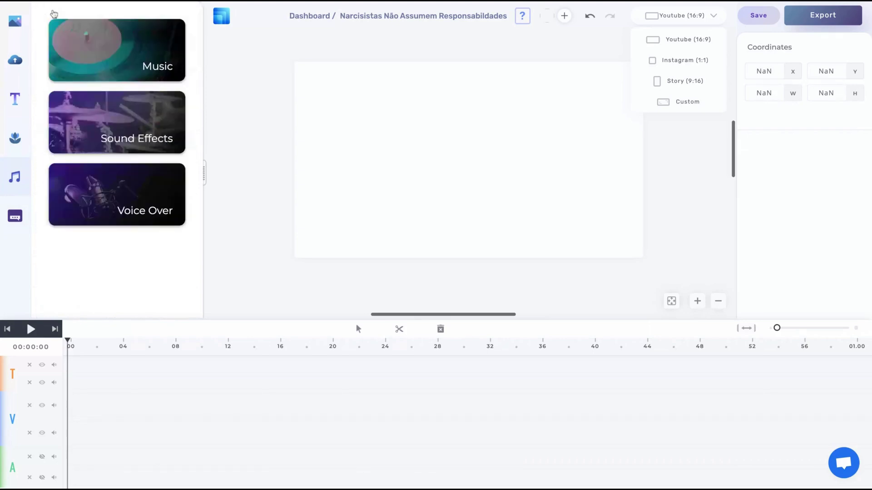
left_click(110, 114)
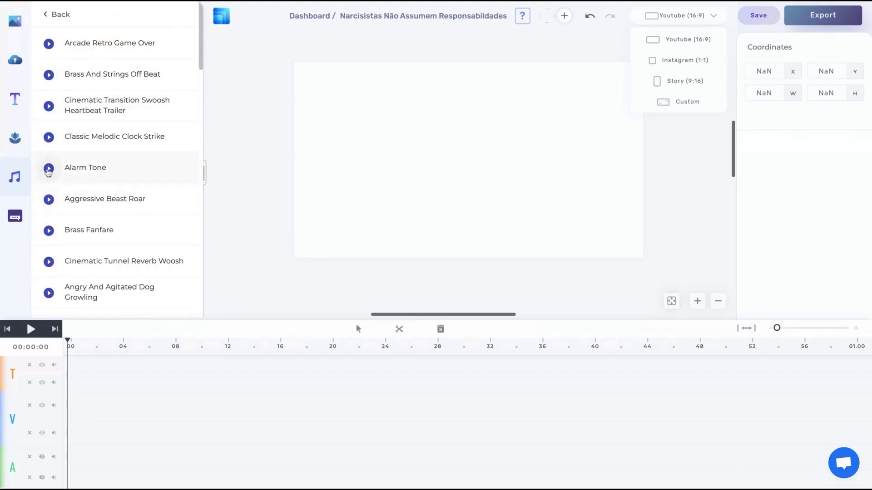
left_click(49, 168)
scroll(72, 195, "down", 4)
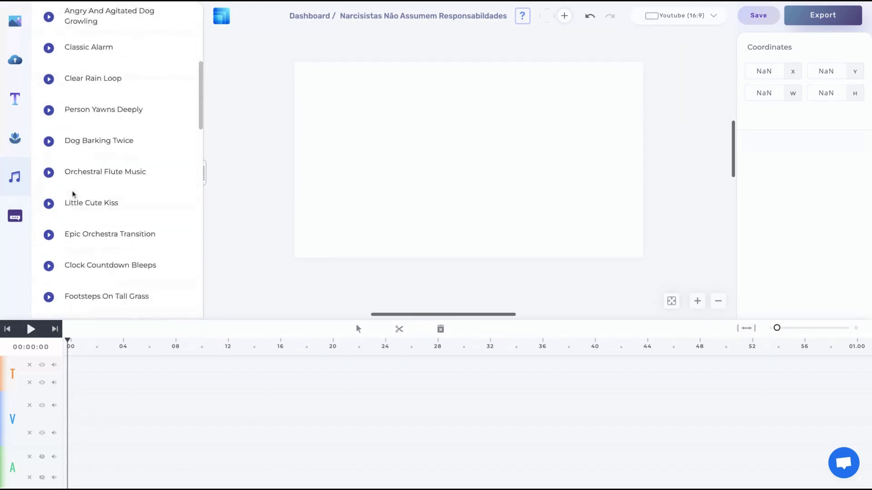
scroll(72, 194, "down", 2)
scroll(72, 195, "up", 6)
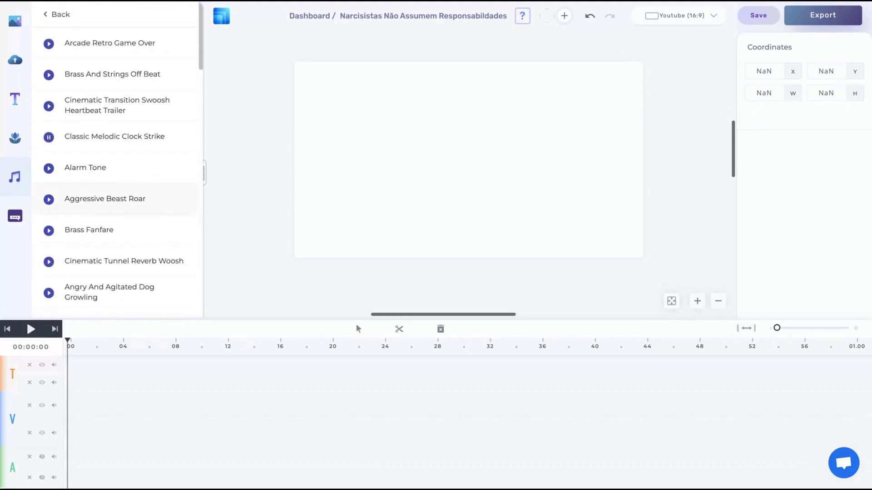
left_click(17, 236)
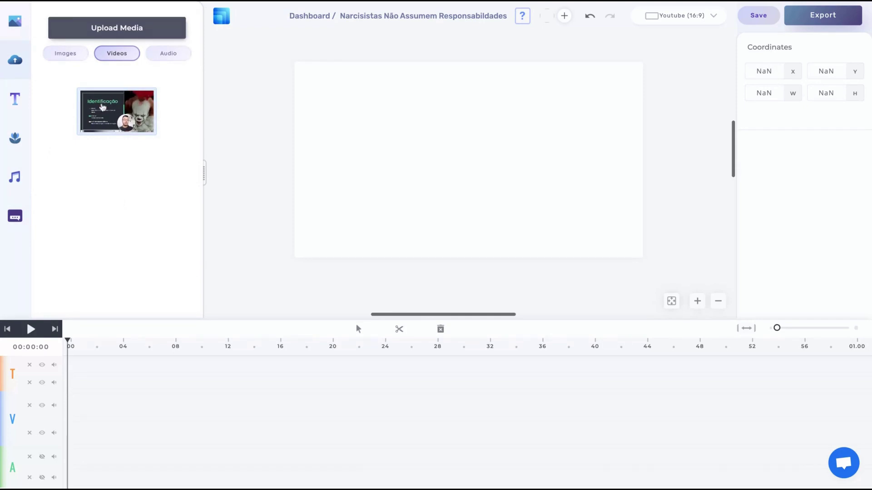
Place the uploaded video on the video track and set the playhead near its start
left_click_drag(102, 104, 102, 108)
left_click_drag(102, 107, 74, 371)
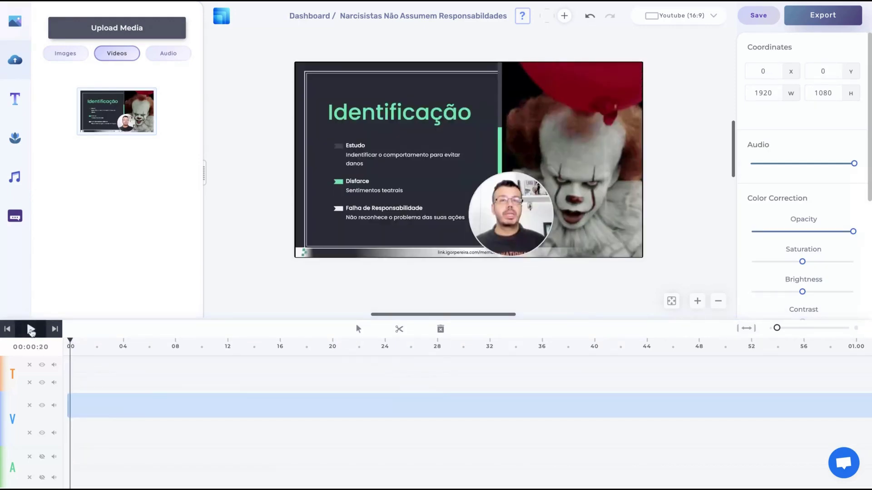
left_click(130, 344)
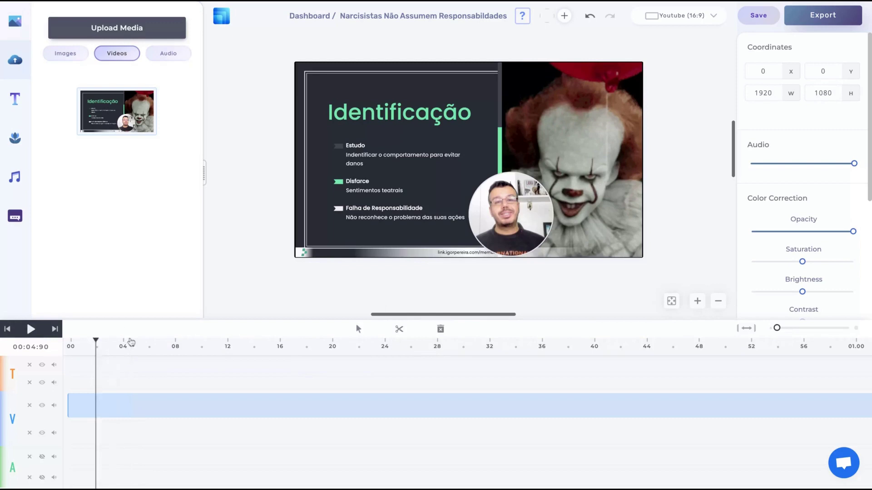
left_click(130, 342)
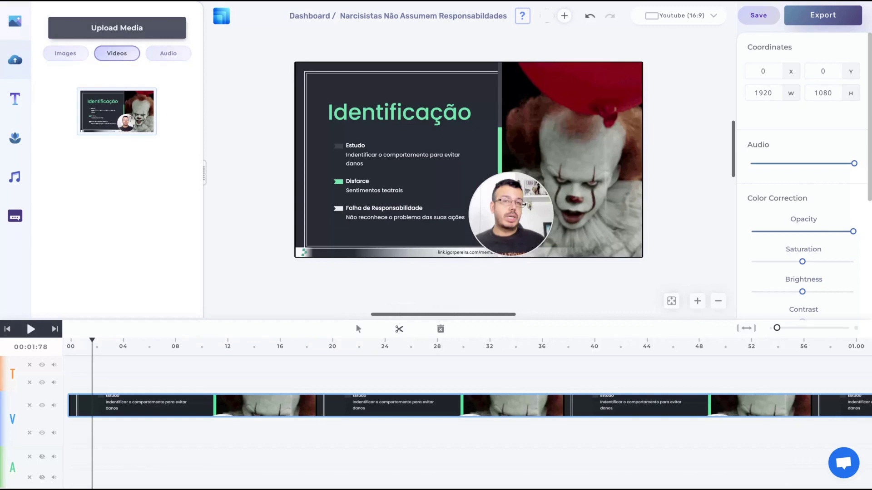
Split the clip at the playhead and select it to show its properties
left_click(399, 330)
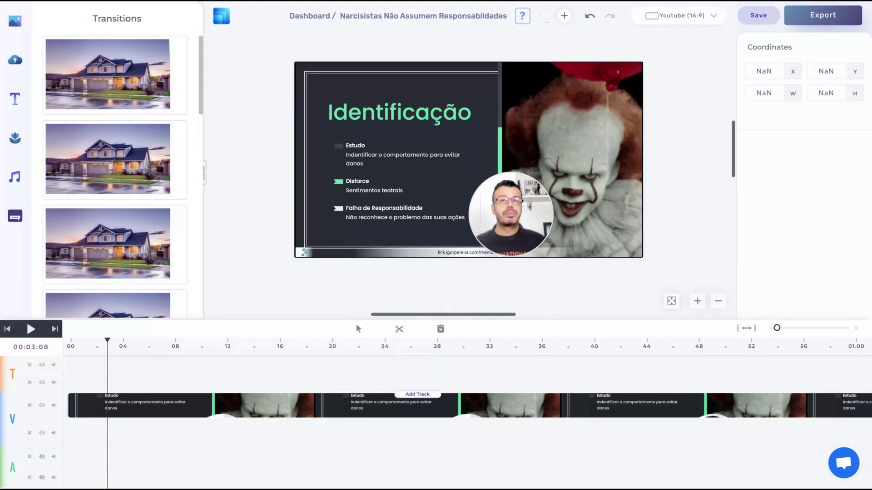
left_click(108, 343)
left_click(116, 405)
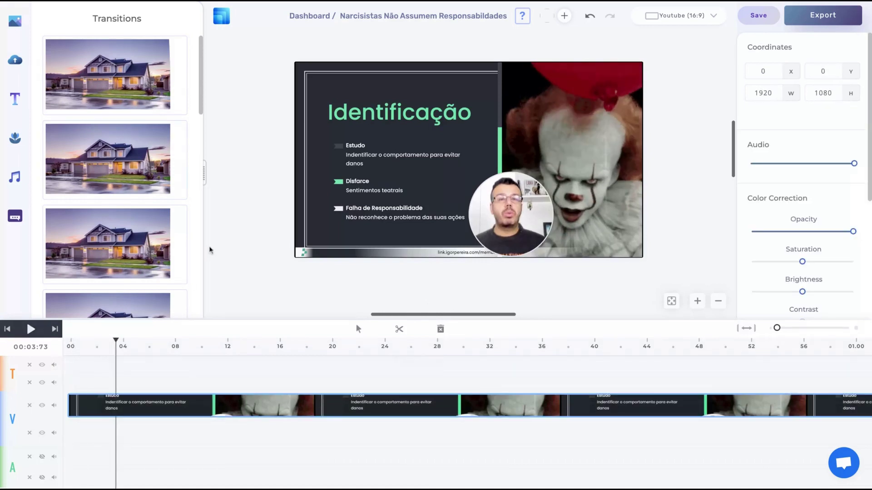
Search stock videos for 'panther' and place a big-cat clip on a second track
left_click(20, 55)
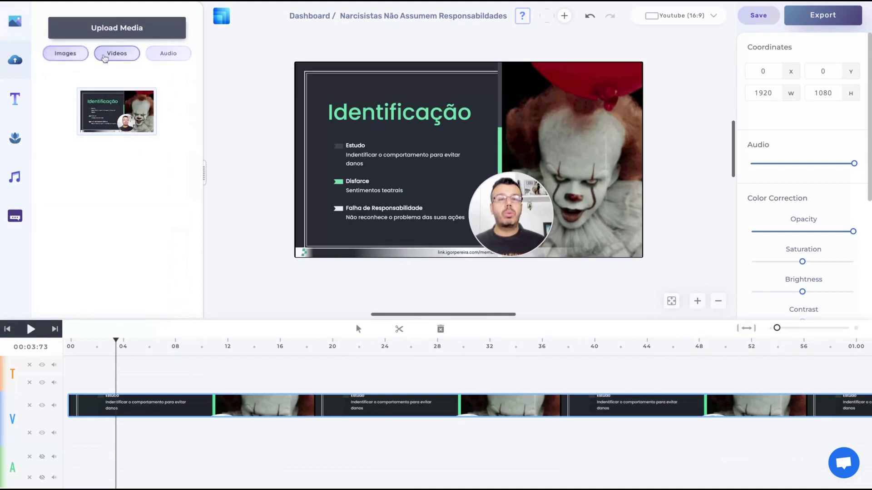
left_click(21, 26)
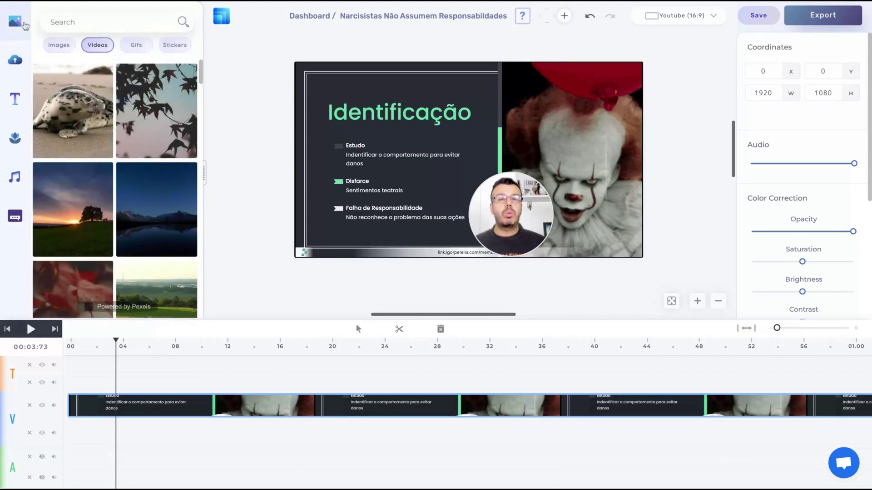
left_click(109, 22)
type("panther")
key("Return")
scroll(123, 226, "down", 5)
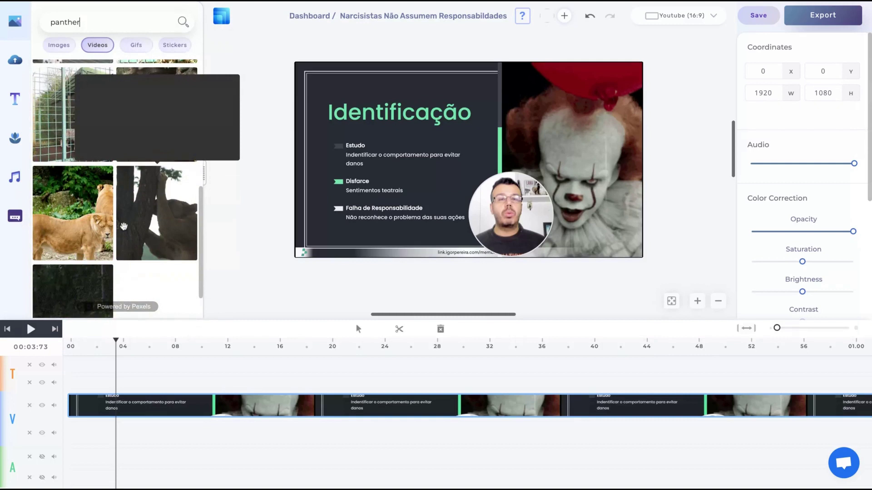
scroll(124, 226, "down", 1)
scroll(175, 149, "up", 2)
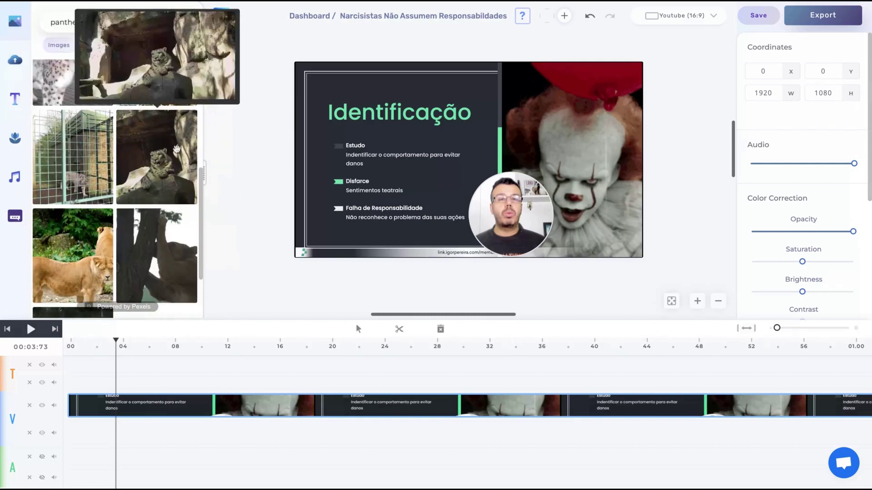
left_click_drag(176, 150, 164, 152)
scroll(146, 153, "up", 3)
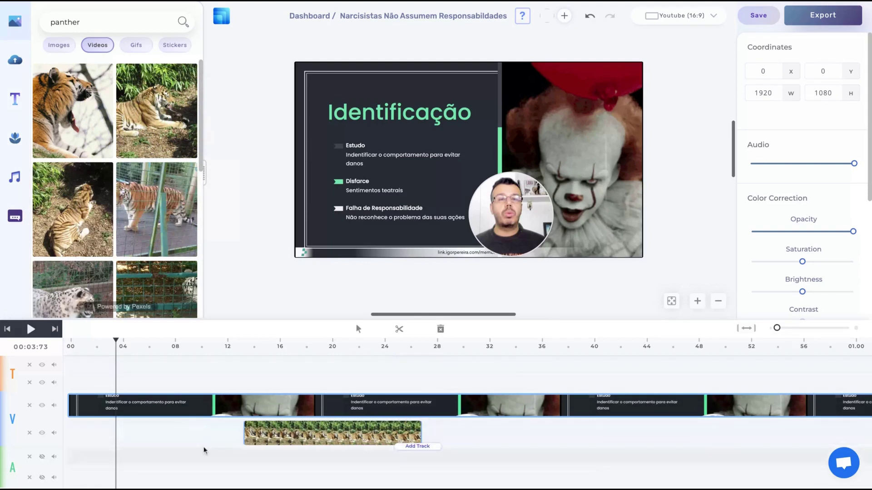
left_click_drag(263, 433, 224, 417)
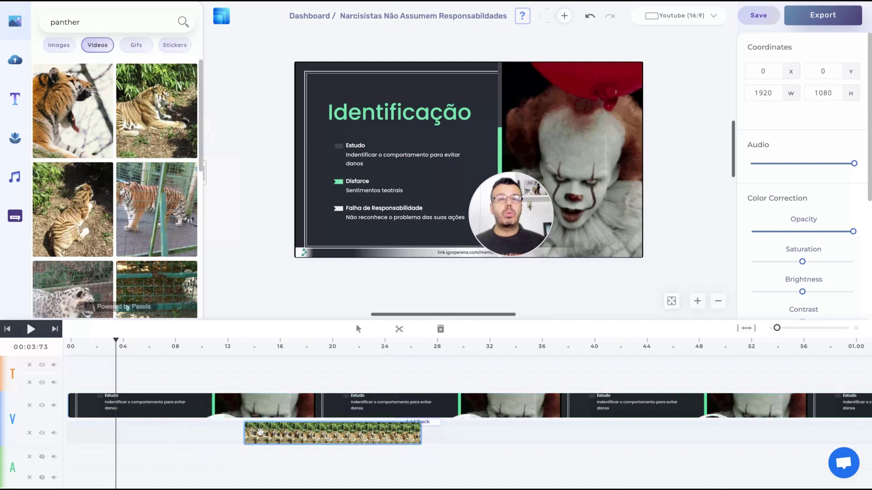
Move the playhead to about 18 seconds and set the tiger clip's speed to 1x
left_click(306, 346)
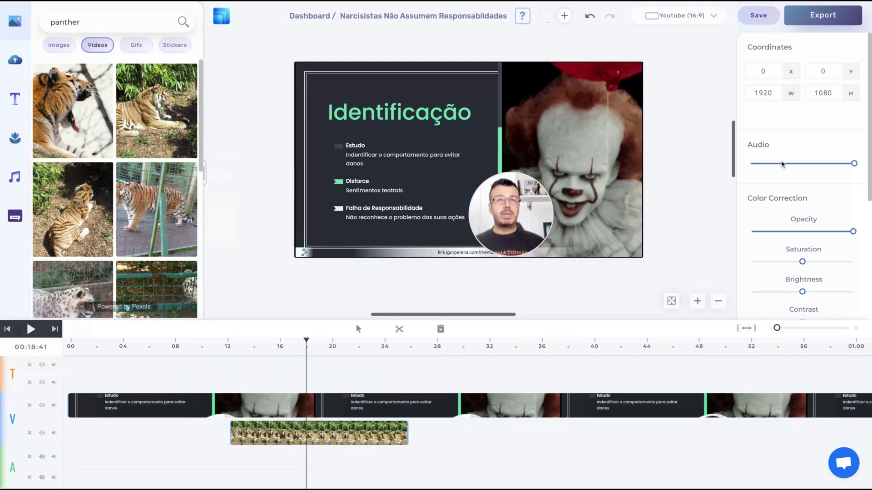
scroll(777, 153, "down", 1)
scroll(778, 153, "up", 1)
scroll(778, 154, "down", 1)
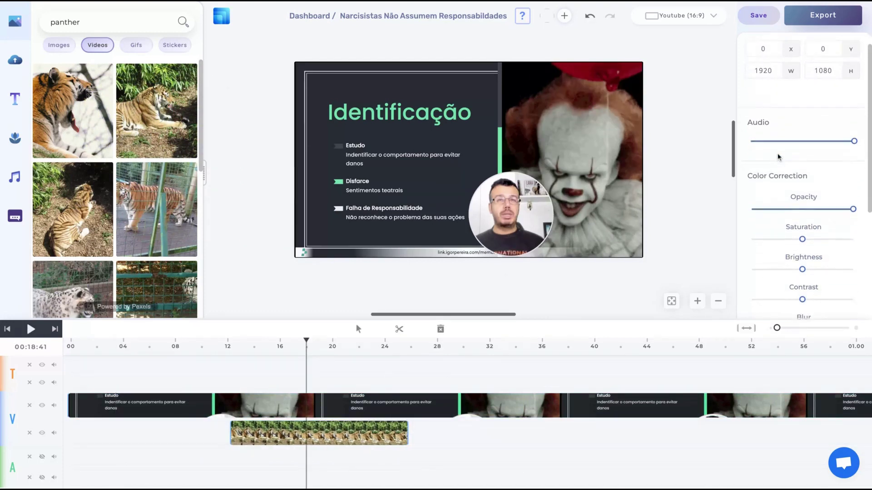
scroll(778, 154, "down", 2)
scroll(823, 147, "down", 1)
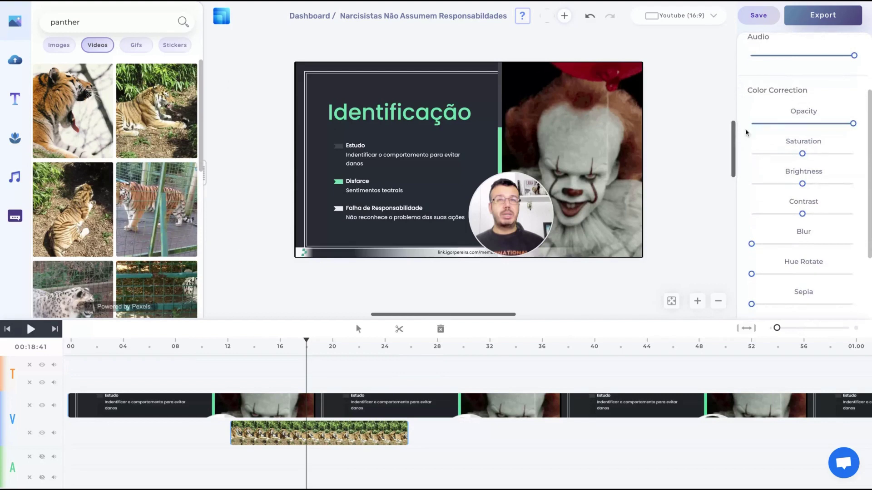
scroll(789, 240, "down", 1)
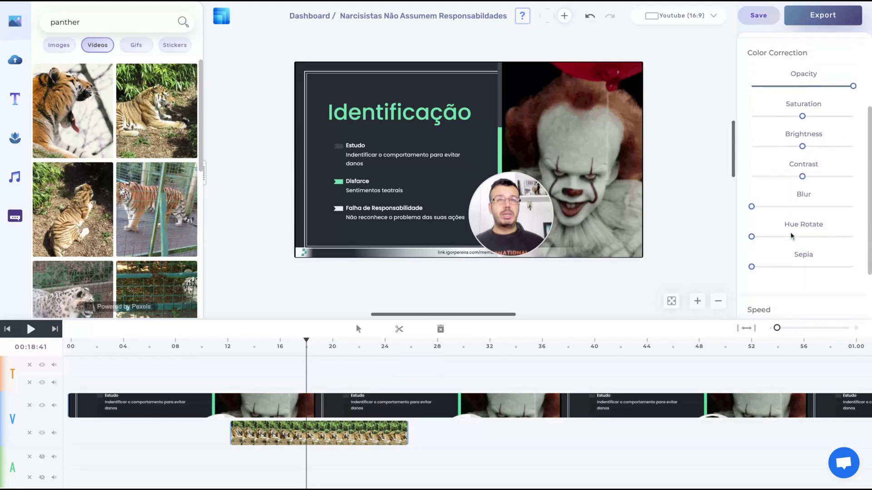
scroll(787, 238, "down", 2)
scroll(791, 236, "down", 1)
left_click(837, 283)
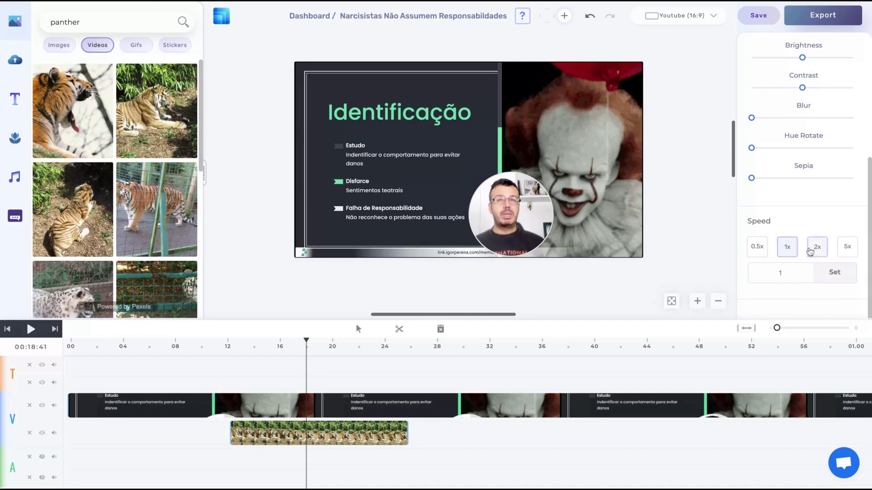
scroll(799, 202, "up", 1)
scroll(798, 200, "up", 5)
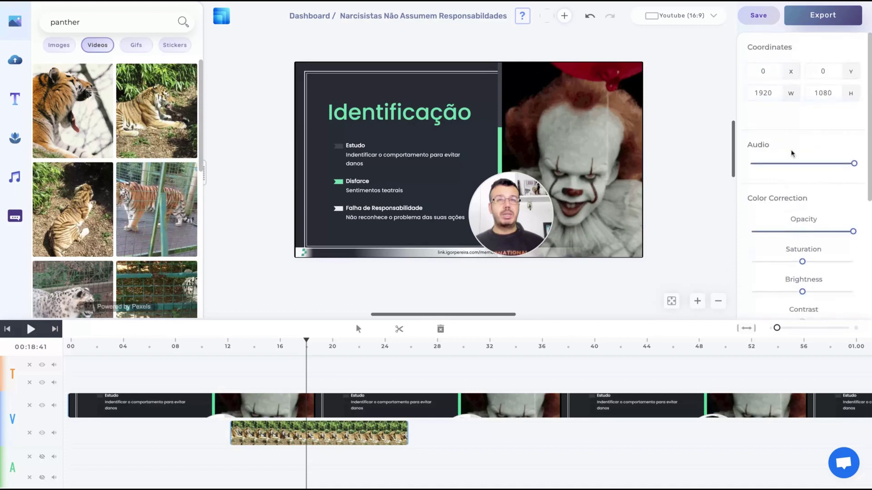
Save the project and dismiss the Saved confirmation
left_click(763, 25)
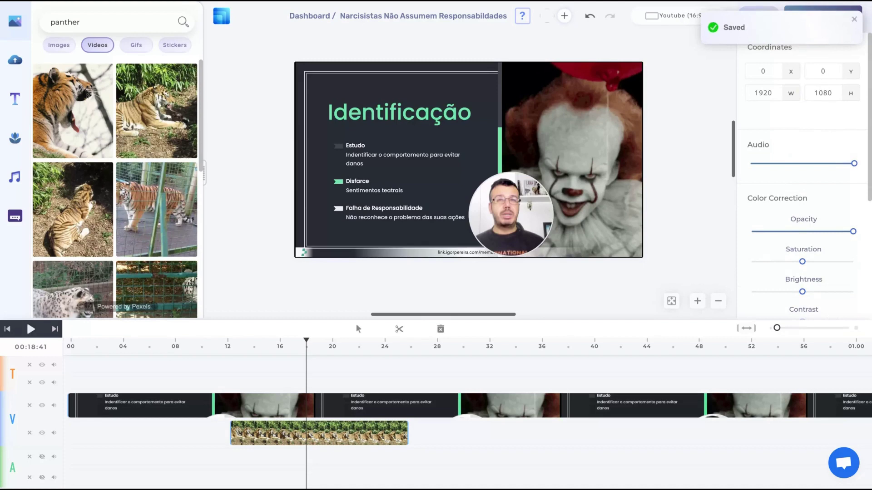
left_click(854, 19)
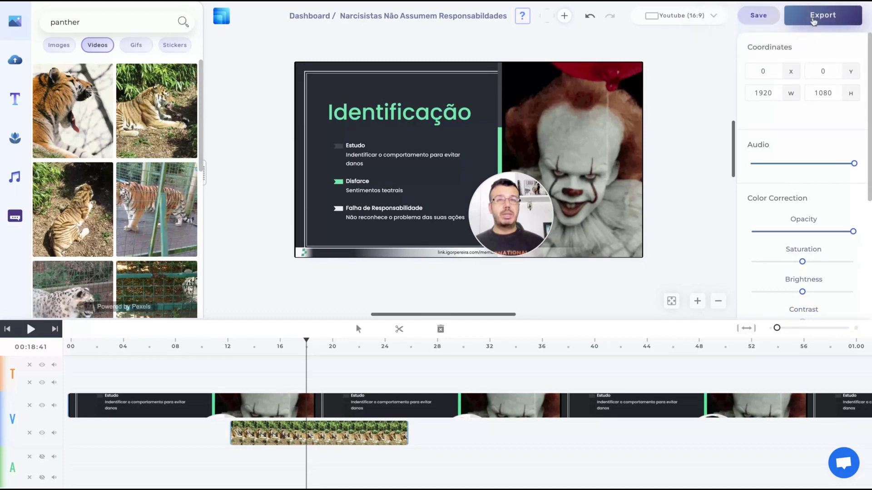